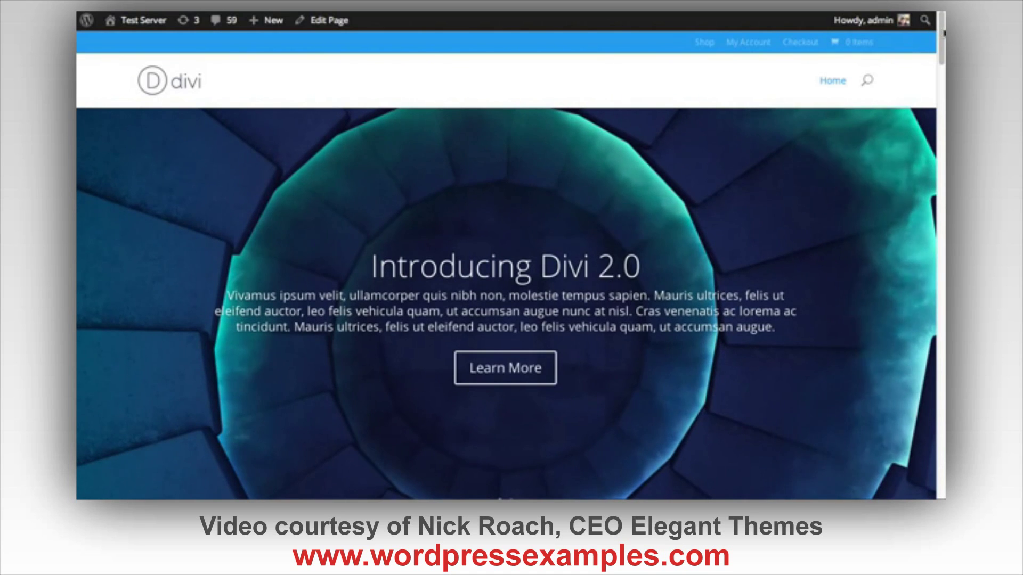
# Step: Scroll the homepage, then open the Home page in the Divi editor from the admin bar
pyautogui.moveTo(944, 33); pyautogui.dragTo(944, 85)
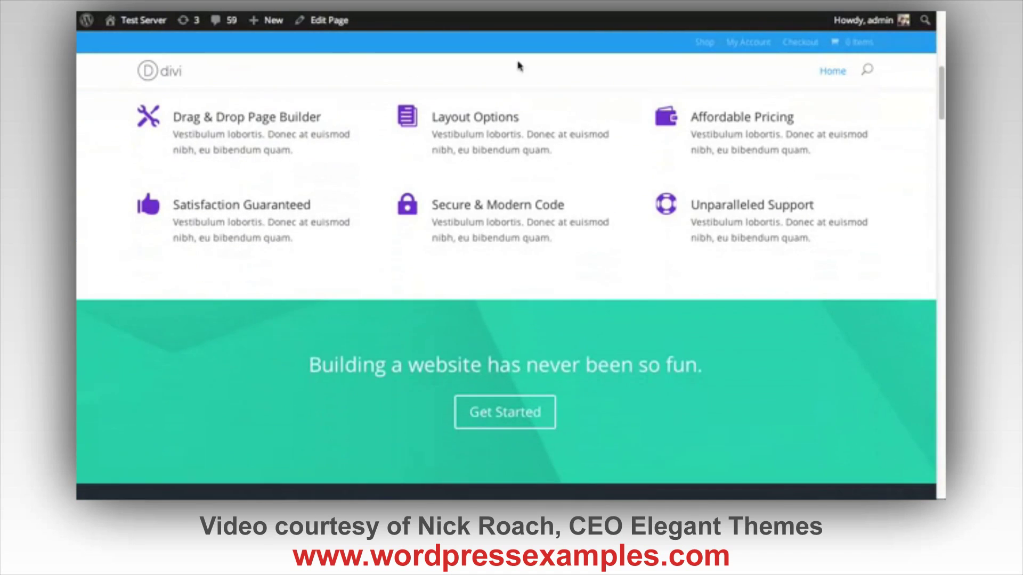
pyautogui.click(315, 24)
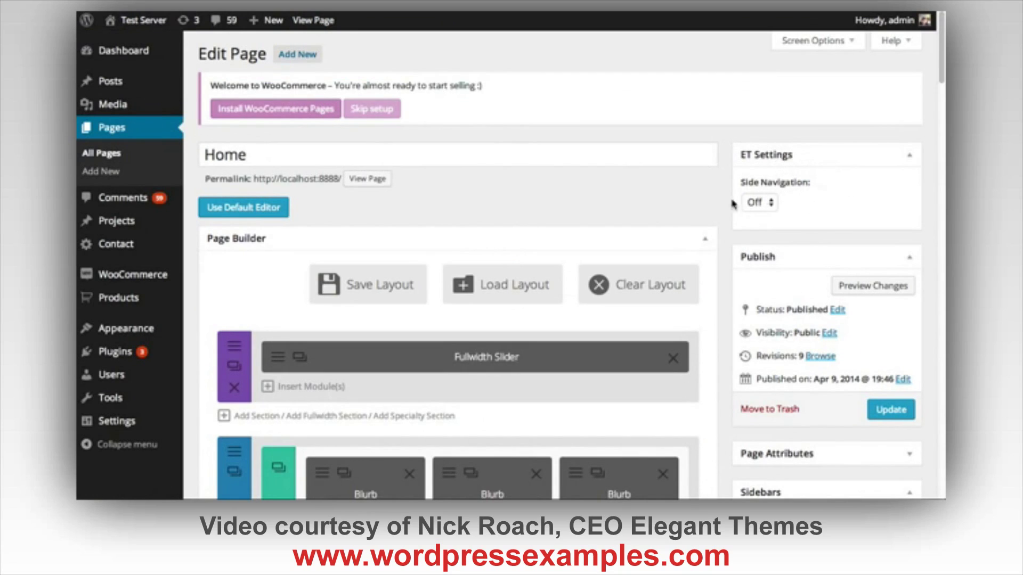
# Step: Set ET Settings Side Navigation to On, update the Home page, and view it live
pyautogui.click(773, 209)
pyautogui.click(771, 214)
pyautogui.click(887, 410)
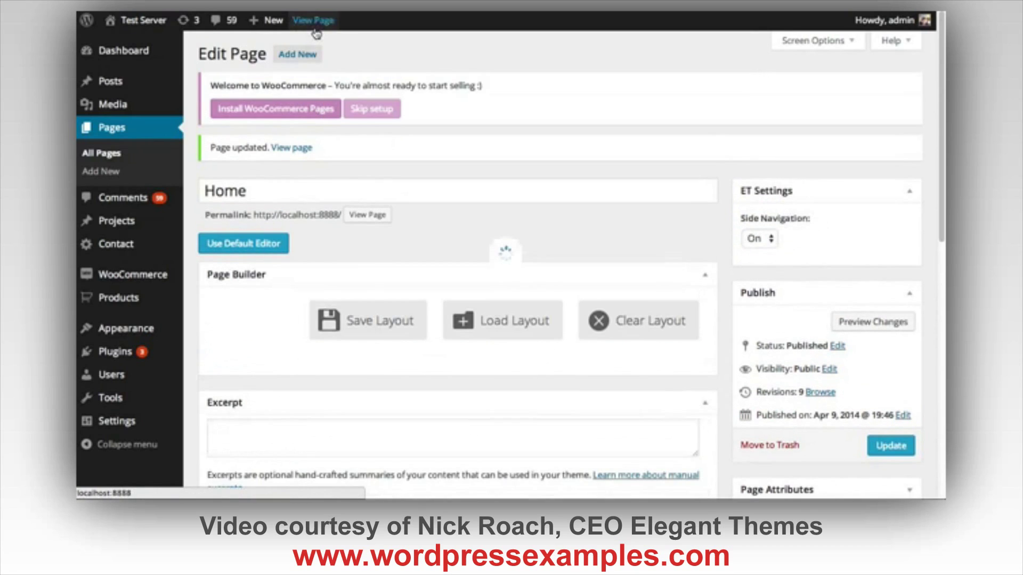
pyautogui.click(317, 29)
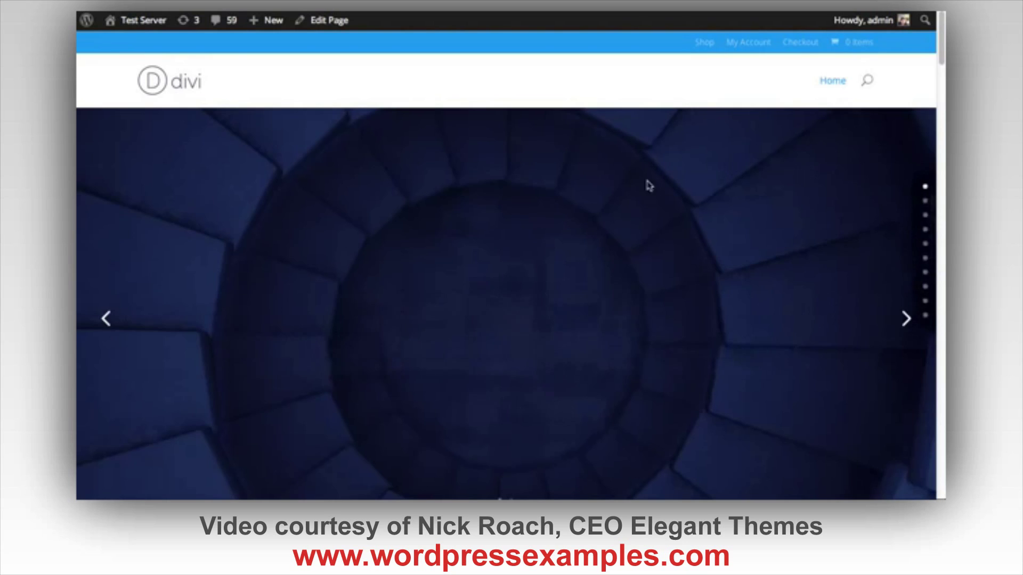
# Step: Use a side navigation dot to jump to the page-builder section, then return to the top slide
pyautogui.moveTo(942, 56); pyautogui.dragTo(942, 415)
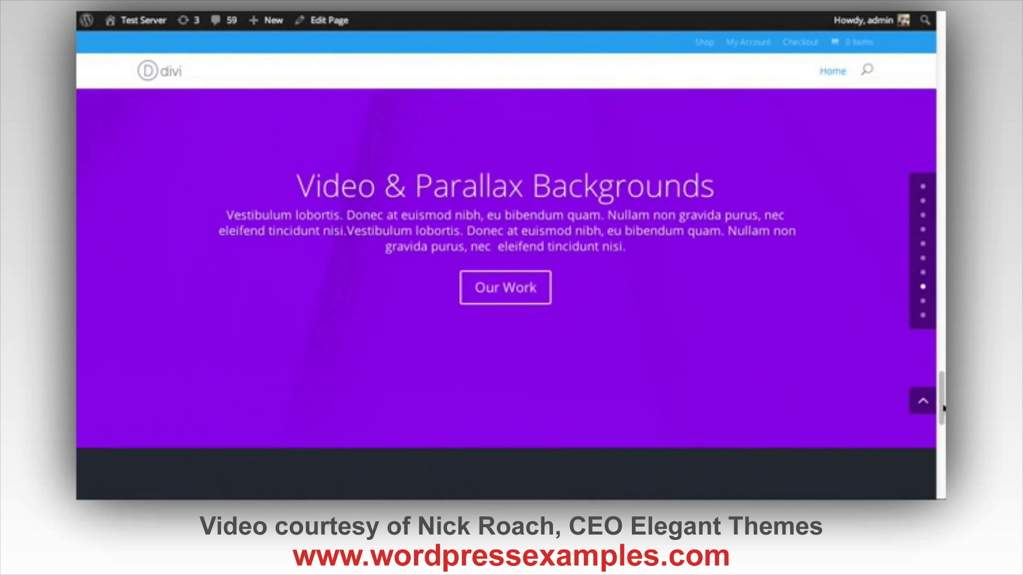
pyautogui.click(923, 229)
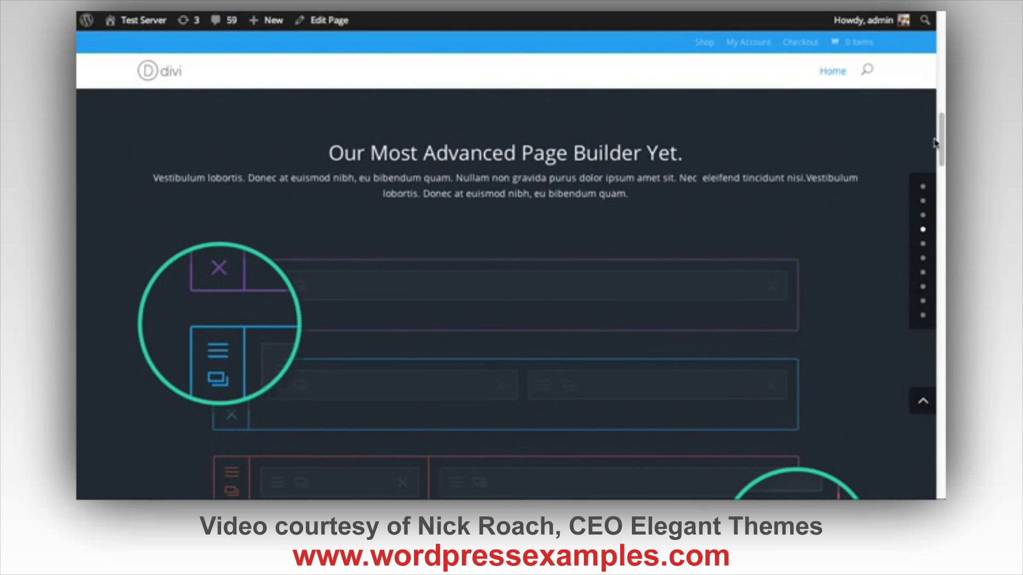
pyautogui.moveTo(941, 142); pyautogui.dragTo(941, 42)
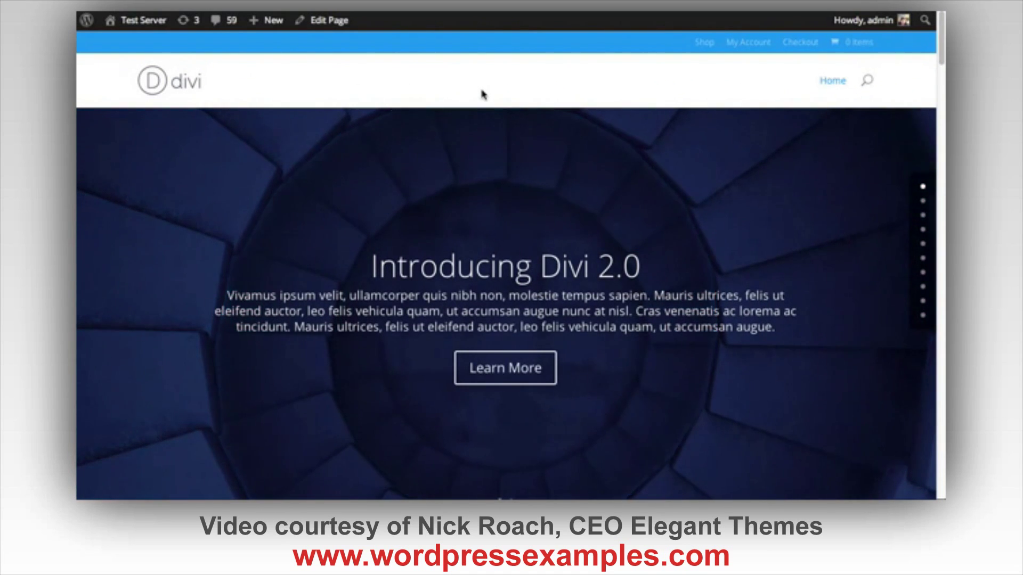
pyautogui.scroll(-10, 923, 245)
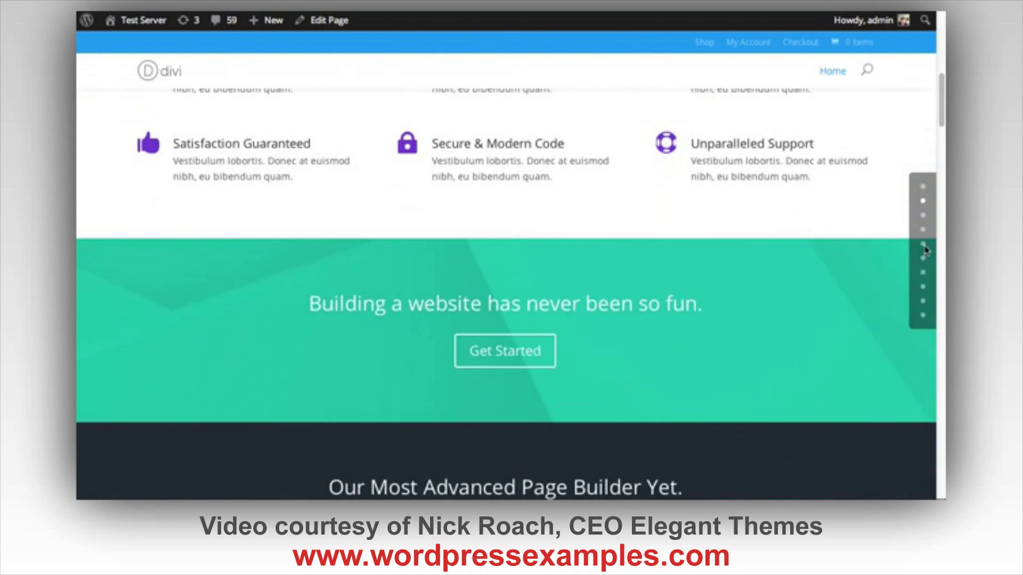
pyautogui.scroll(-5, 707, 81)
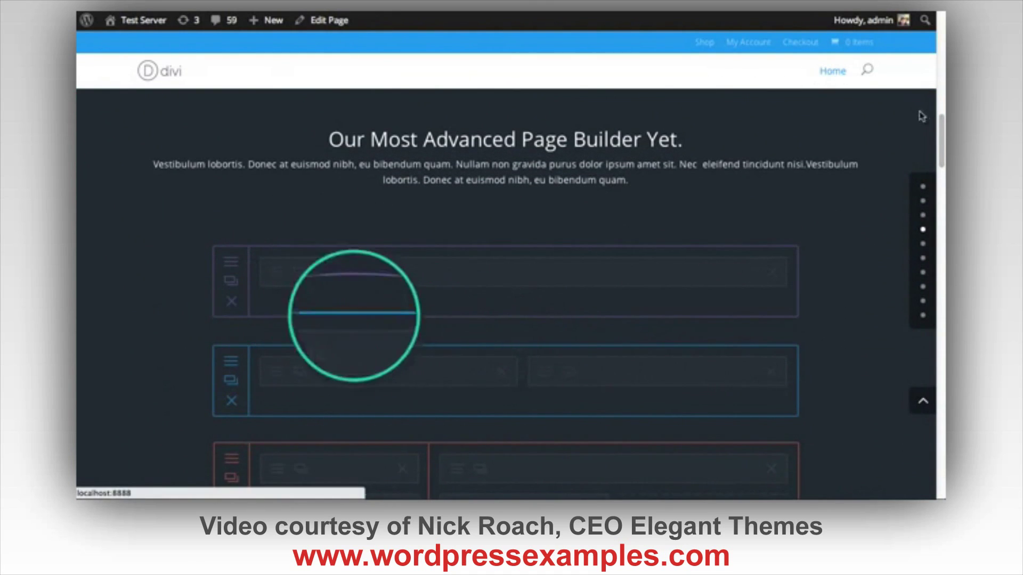
pyautogui.scroll(3, 938, 140)
pyautogui.scroll(-3, 940, 144)
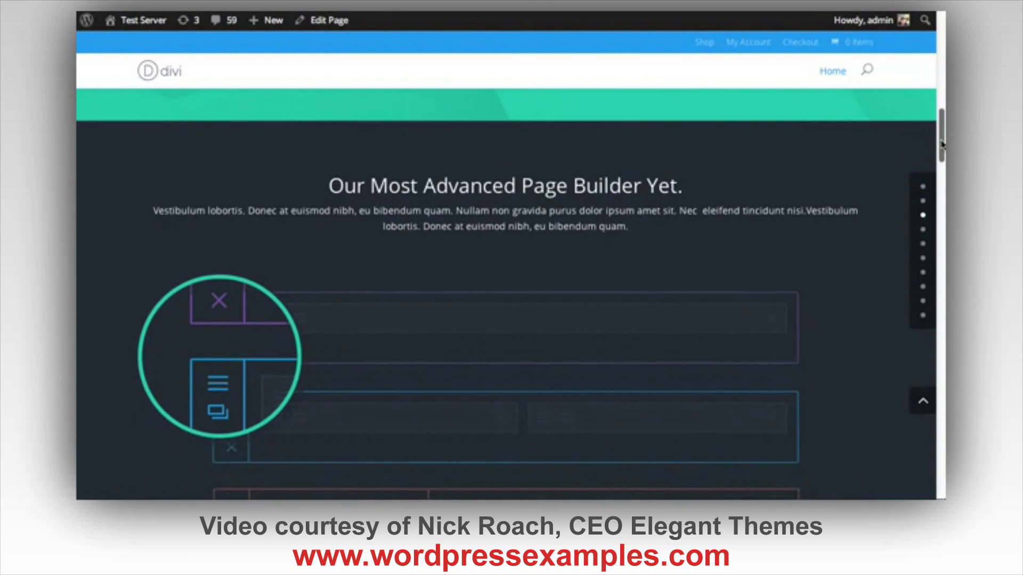
pyautogui.moveTo(941, 146)
pyautogui.mouseDown()
pyautogui.moveTo(938, 81)
pyautogui.moveTo(939, 155)
pyautogui.mouseUp()
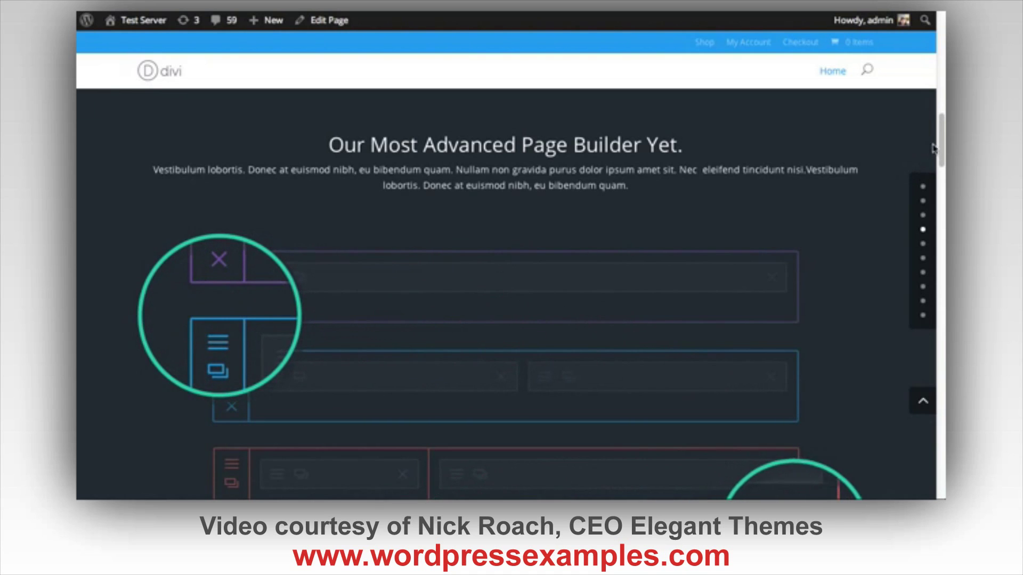
pyautogui.moveTo(941, 141)
pyautogui.mouseDown()
pyautogui.moveTo(939, 198)
pyautogui.moveTo(941, 141)
pyautogui.mouseUp()
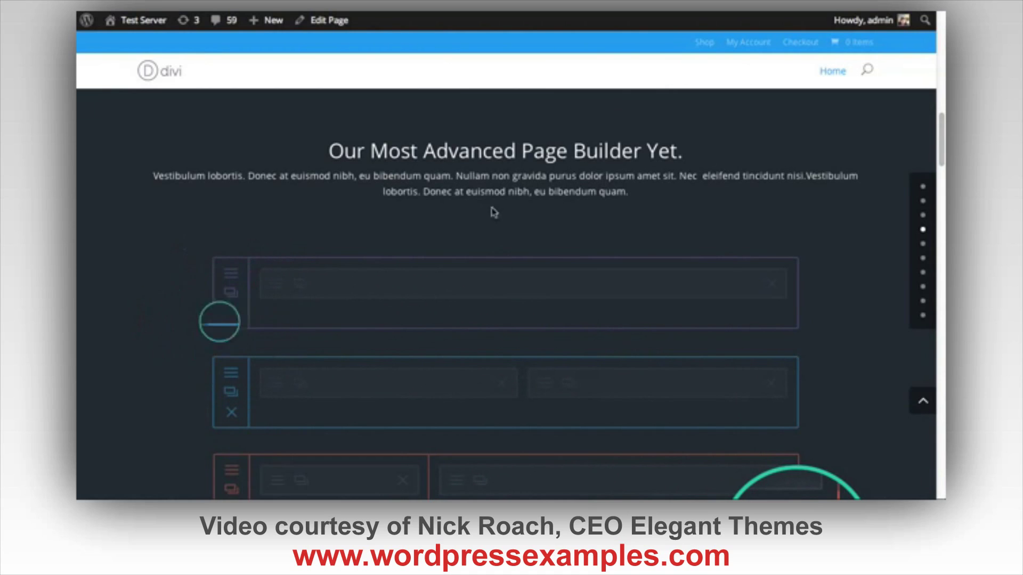
# Step: Reopen the Home page editor, set the page-builder section's CSS ID to 'builder', and update
pyautogui.click(330, 21)
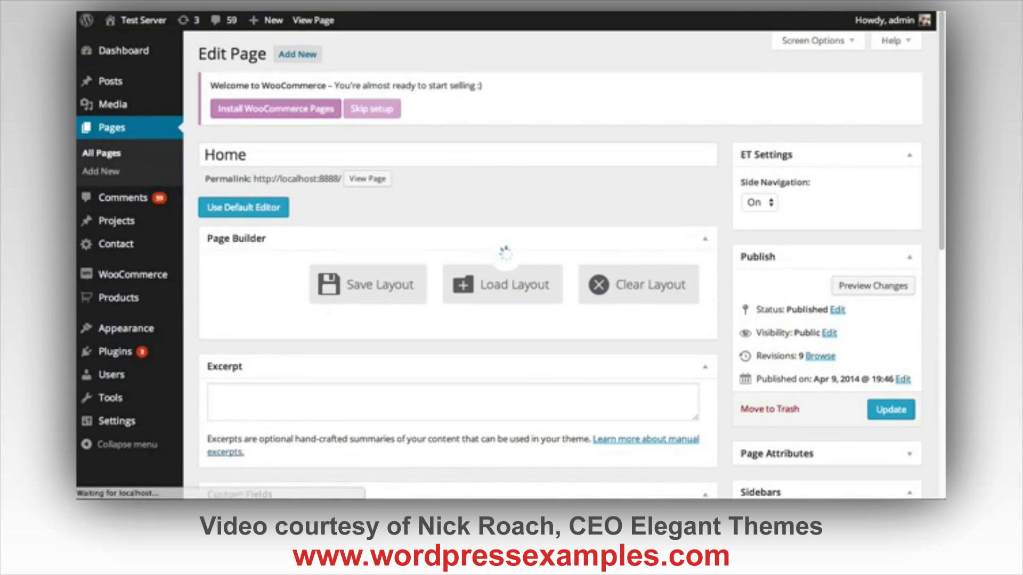
pyautogui.moveTo(943, 37); pyautogui.dragTo(943, 157)
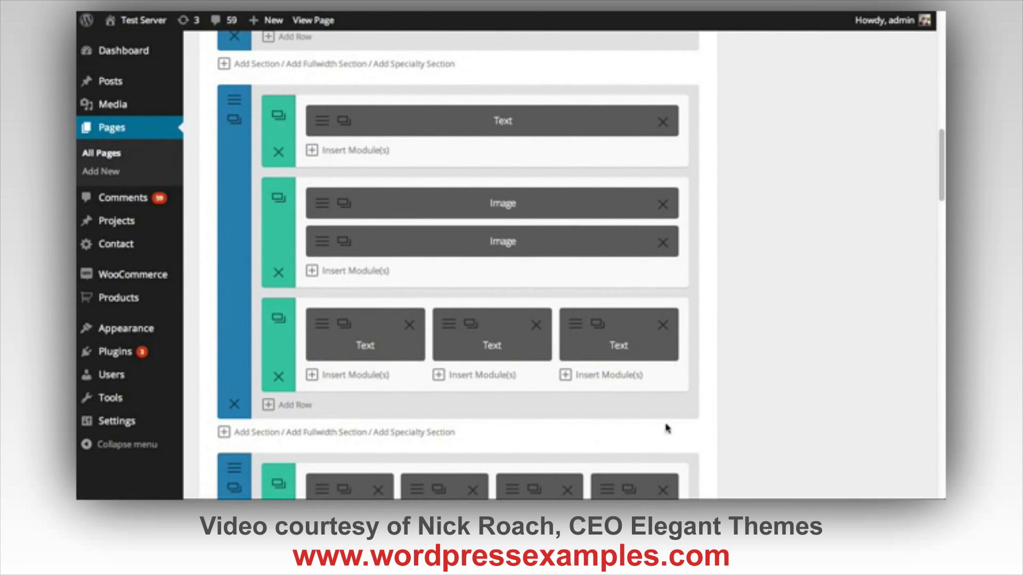
pyautogui.click(235, 114)
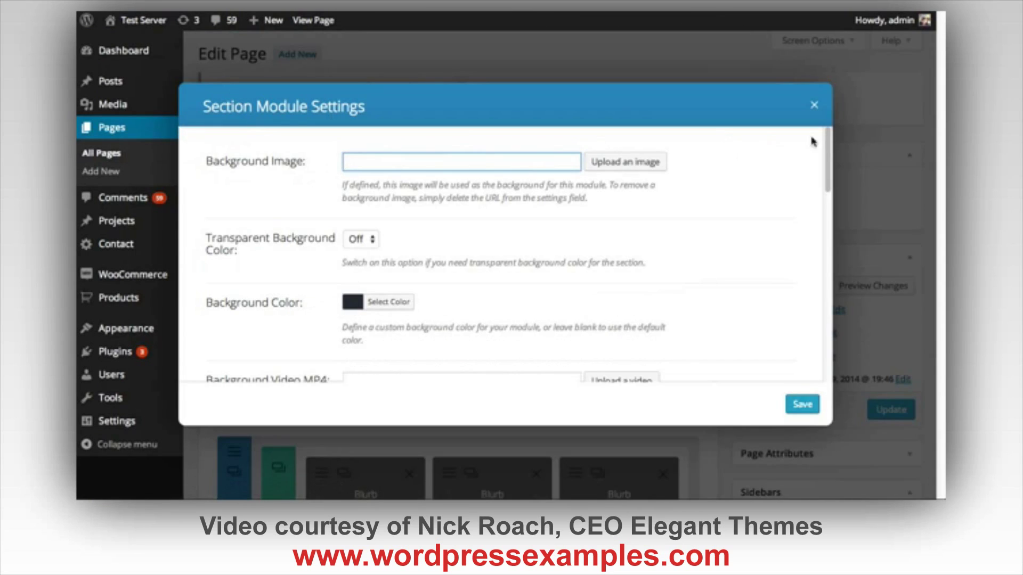
pyautogui.moveTo(828, 154); pyautogui.dragTo(828, 239)
pyautogui.scroll(-10, 827, 239)
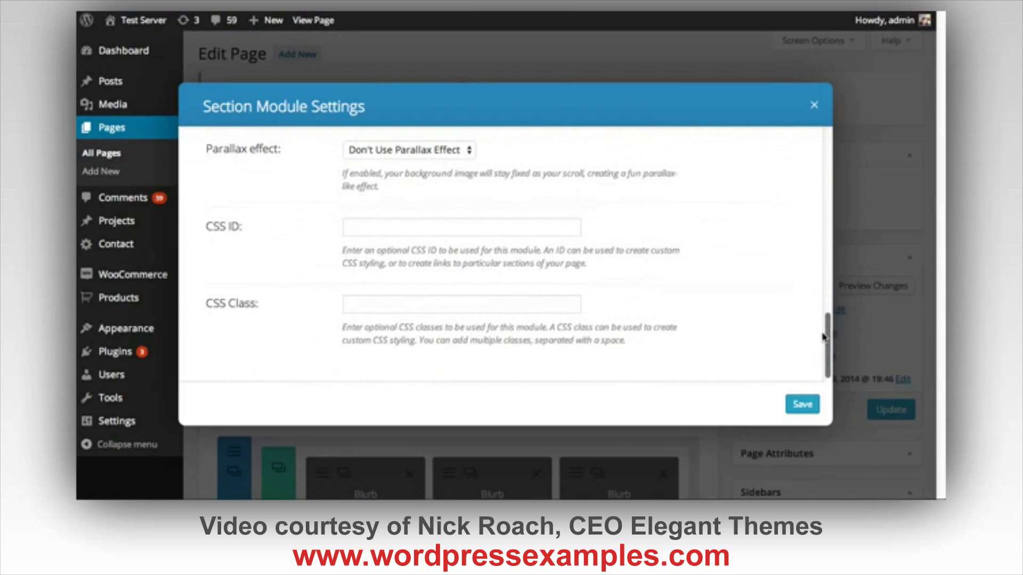
pyautogui.click(382, 224)
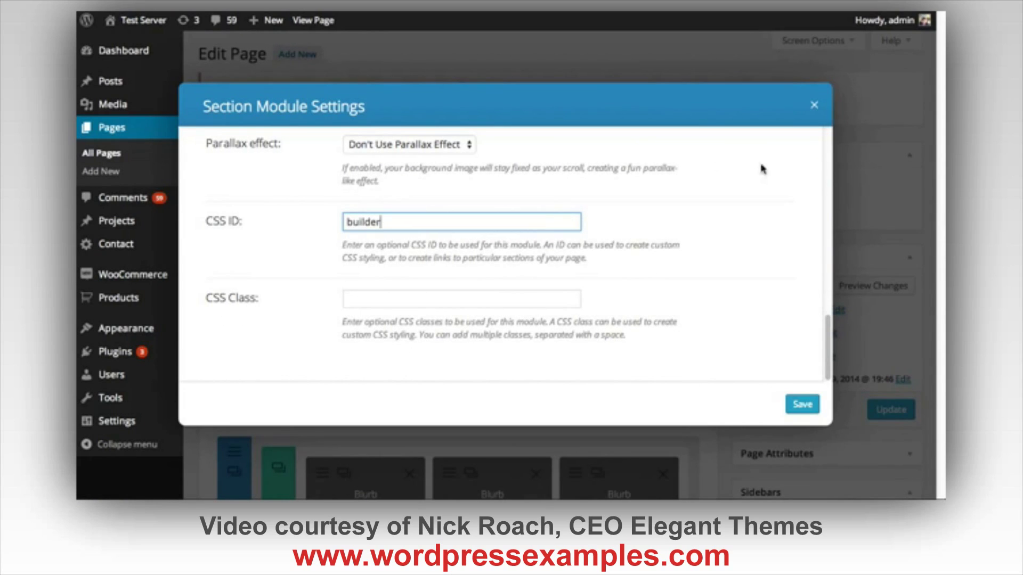
pyautogui.click(803, 405)
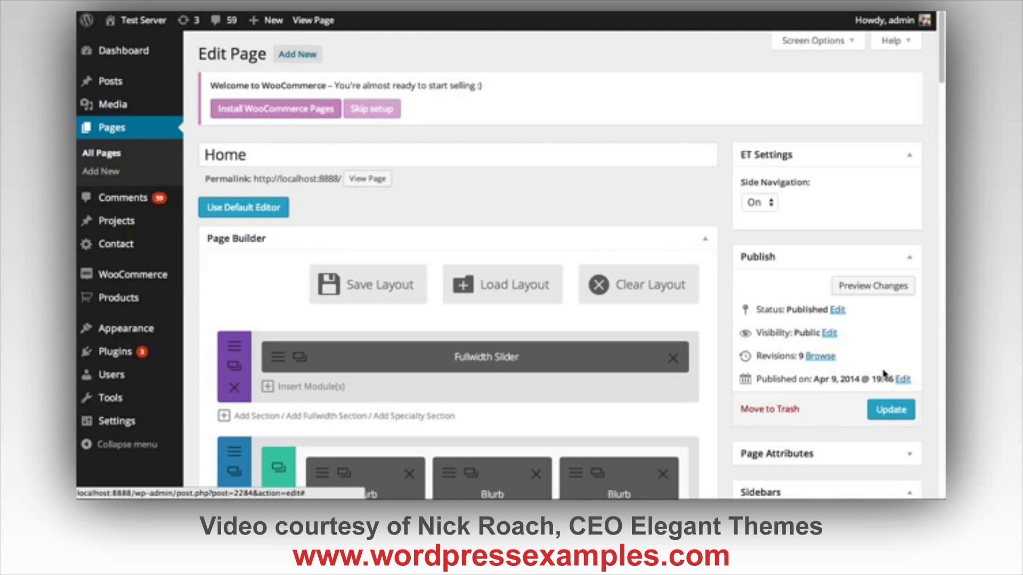
pyautogui.click(891, 410)
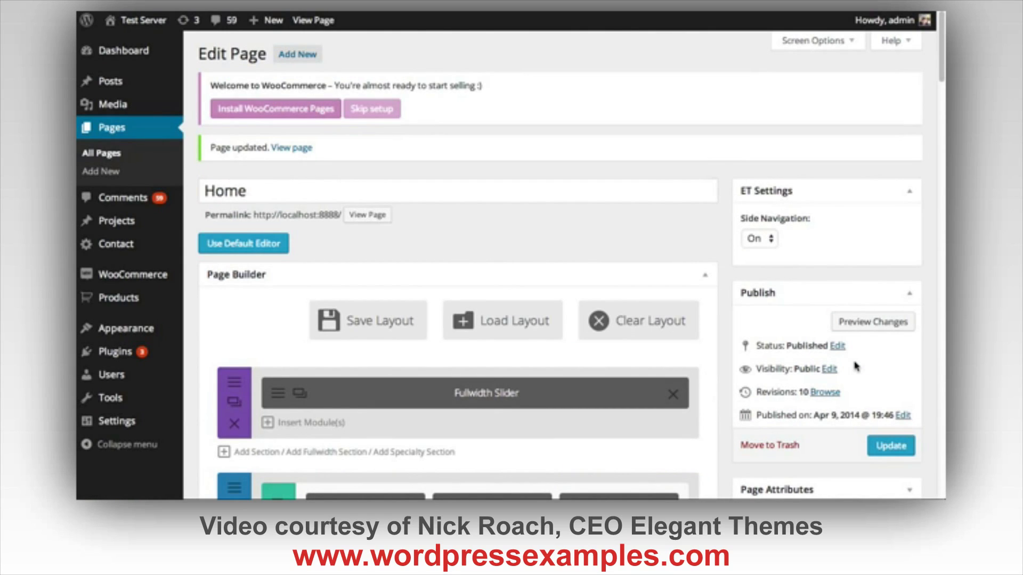
pyautogui.moveTo(118, 333)
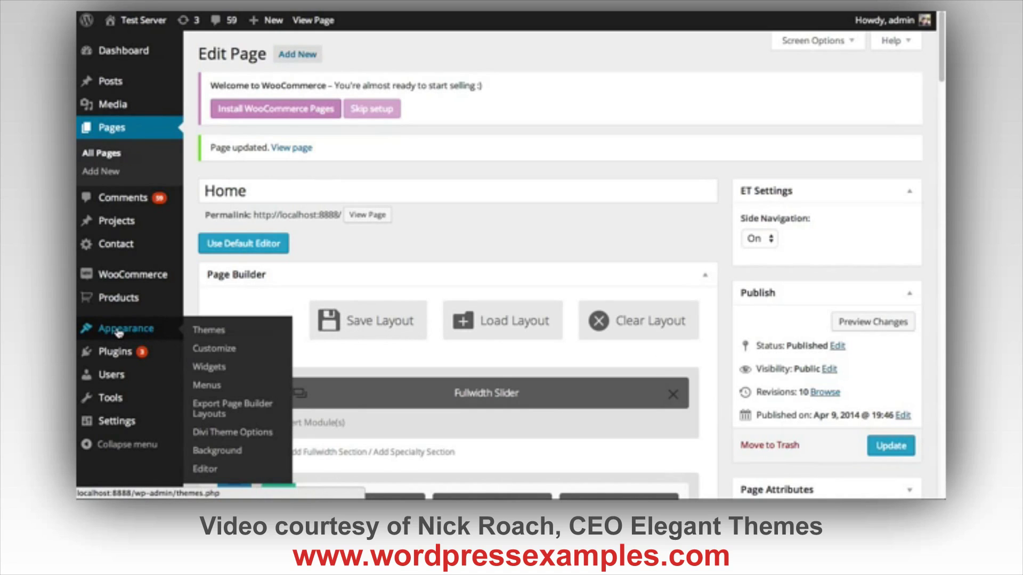
# Step: In the menu editor, start a custom link with the URL /#builder
pyautogui.click(213, 390)
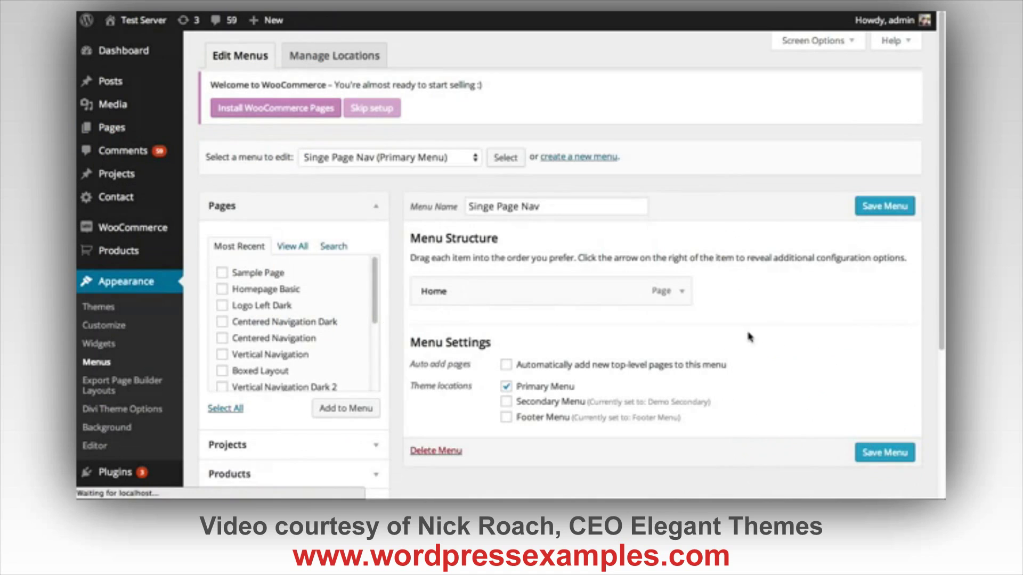
pyautogui.scroll(-5, 934, 155)
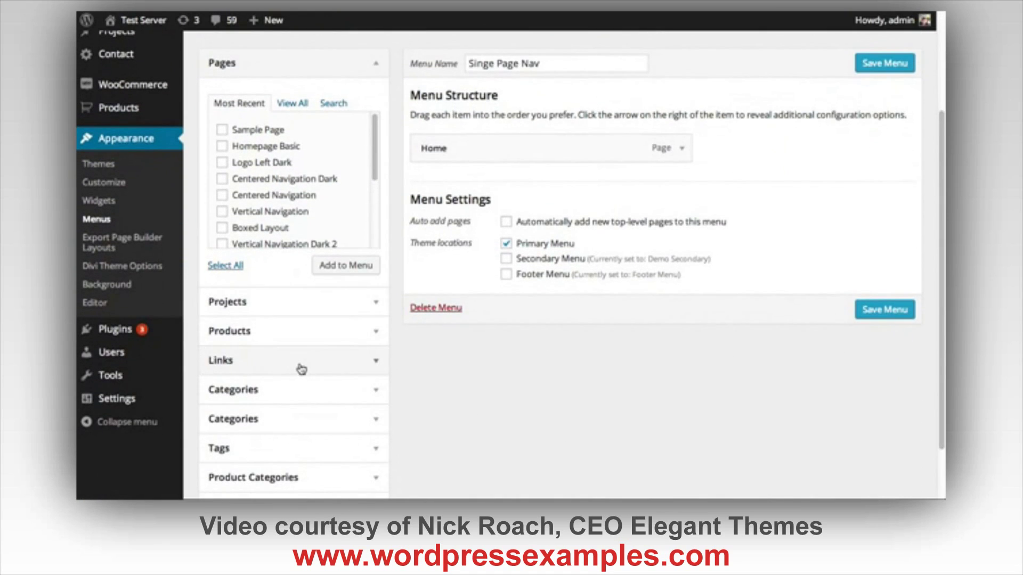
pyautogui.click(302, 369)
pyautogui.click(329, 231)
pyautogui.tripleClick(329, 231)
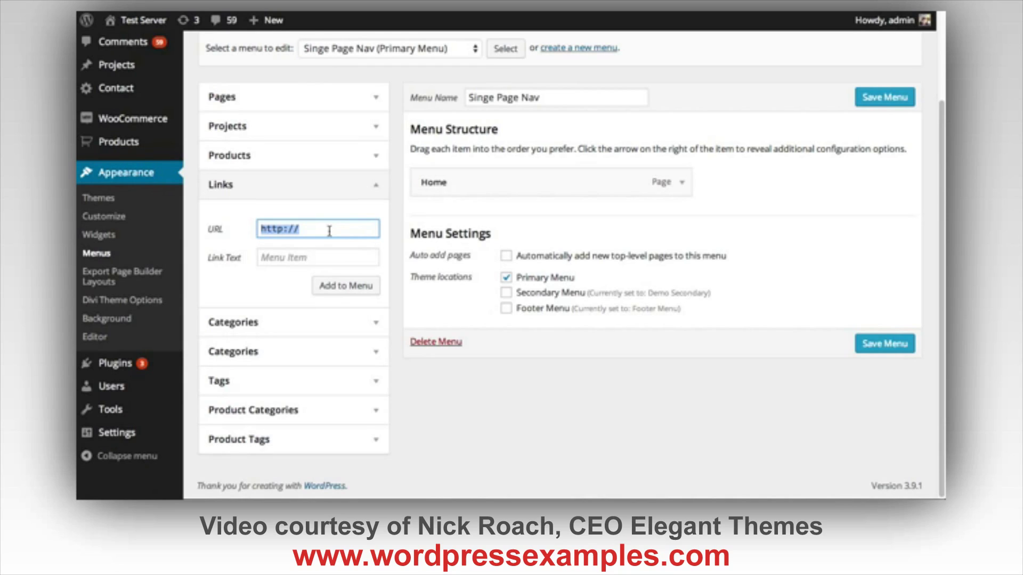
pyautogui.write('/#builder')
# Step: Give the link the text 'Builder', add it to Singe Page Nav, and save the menu
pyautogui.click(332, 257)
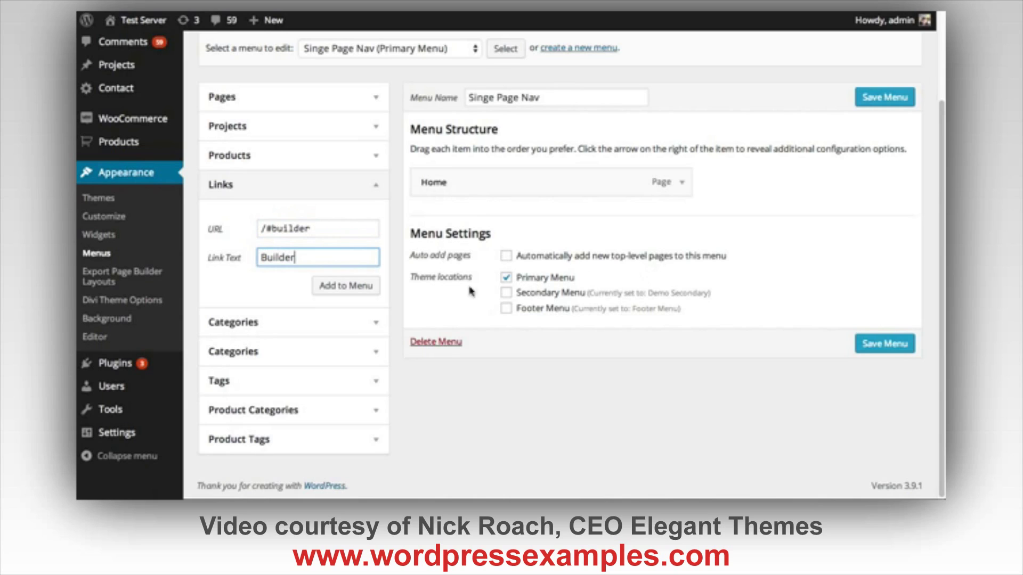
pyautogui.click(327, 286)
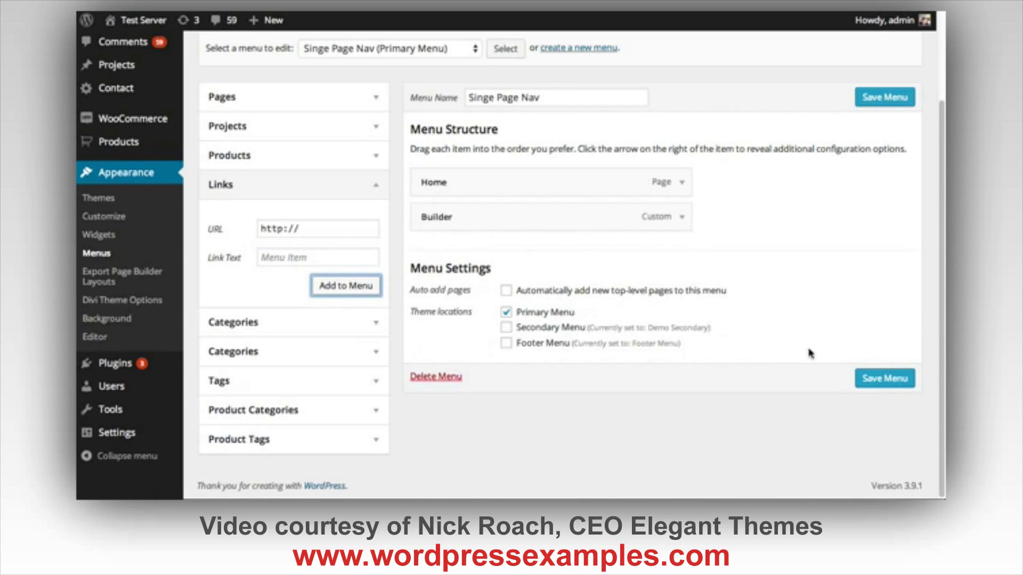
pyautogui.click(884, 378)
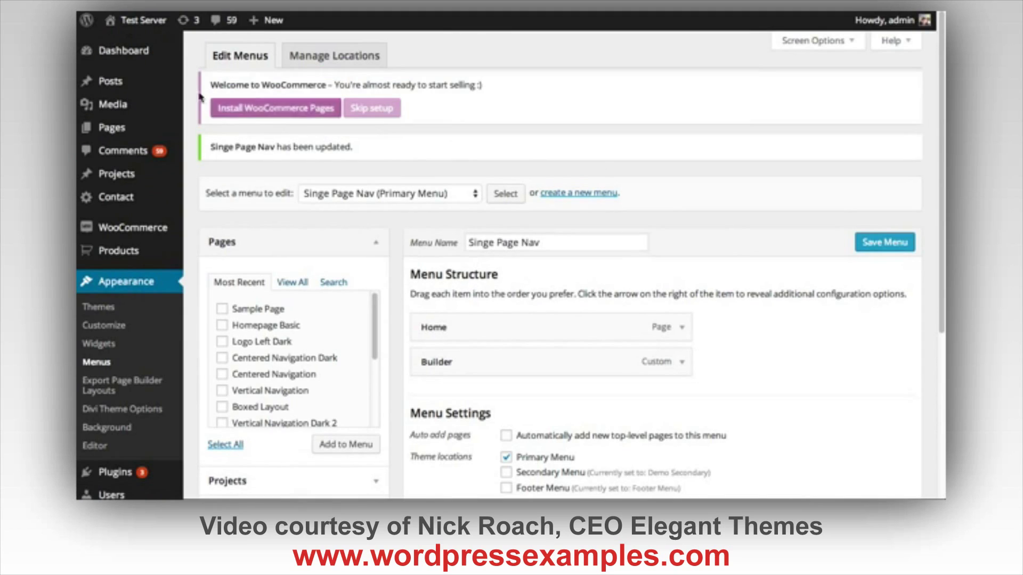
# Step: On the live site, follow the header's Builder link and scroll through the page
pyautogui.click(143, 20)
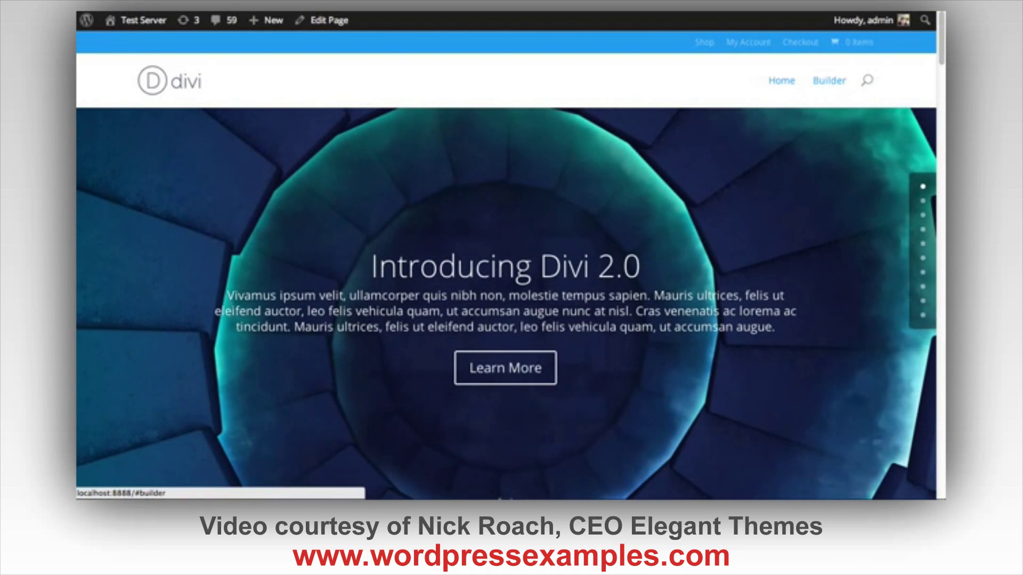
pyautogui.click(830, 81)
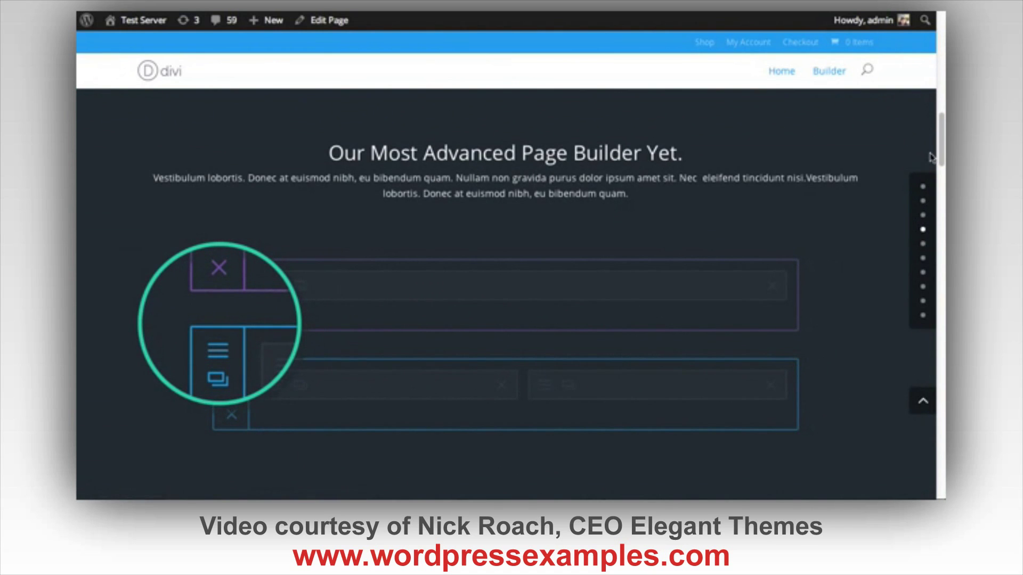
pyautogui.moveTo(942, 140); pyautogui.dragTo(936, 270)
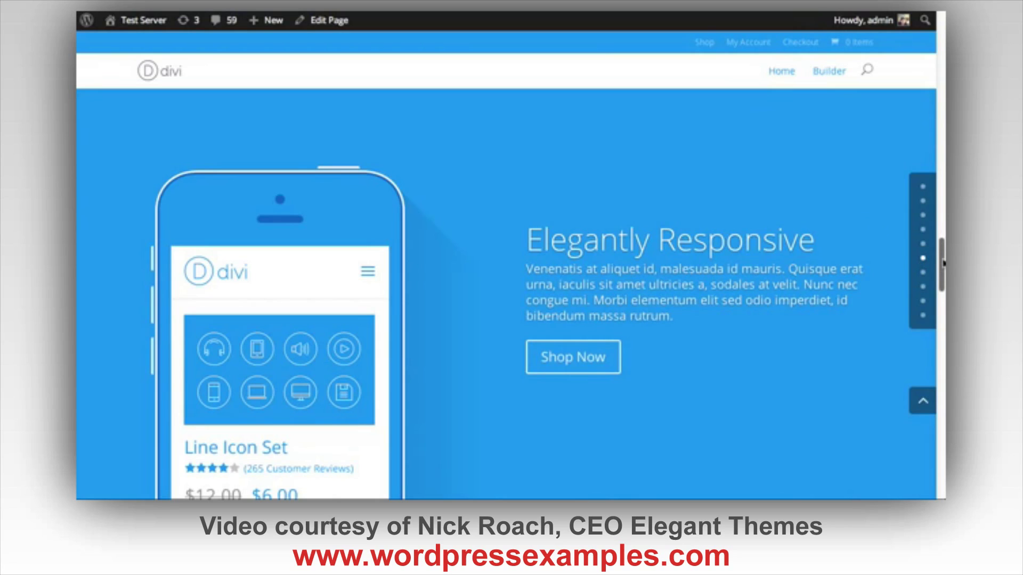
pyautogui.moveTo(942, 262); pyautogui.dragTo(942, 37)
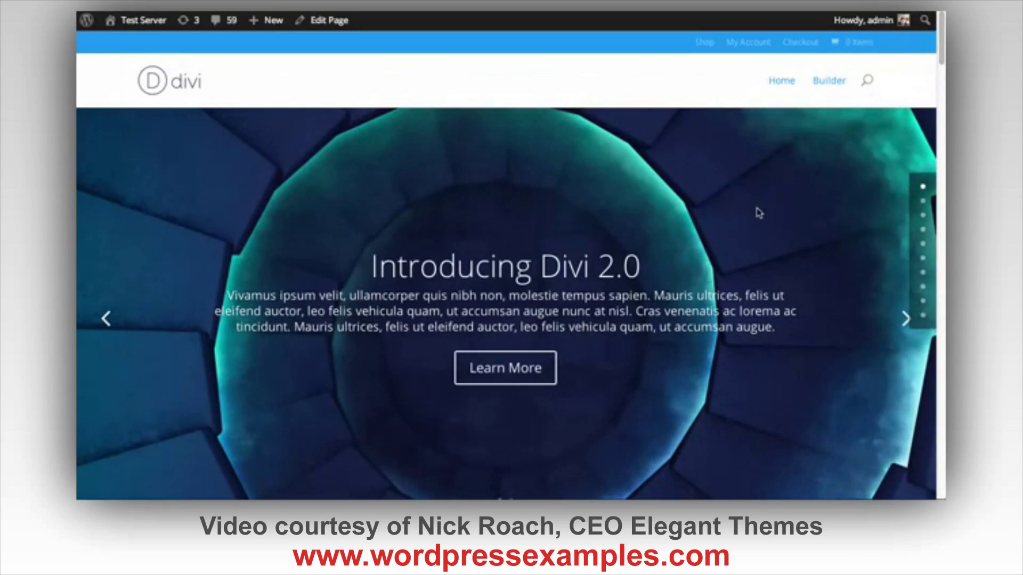